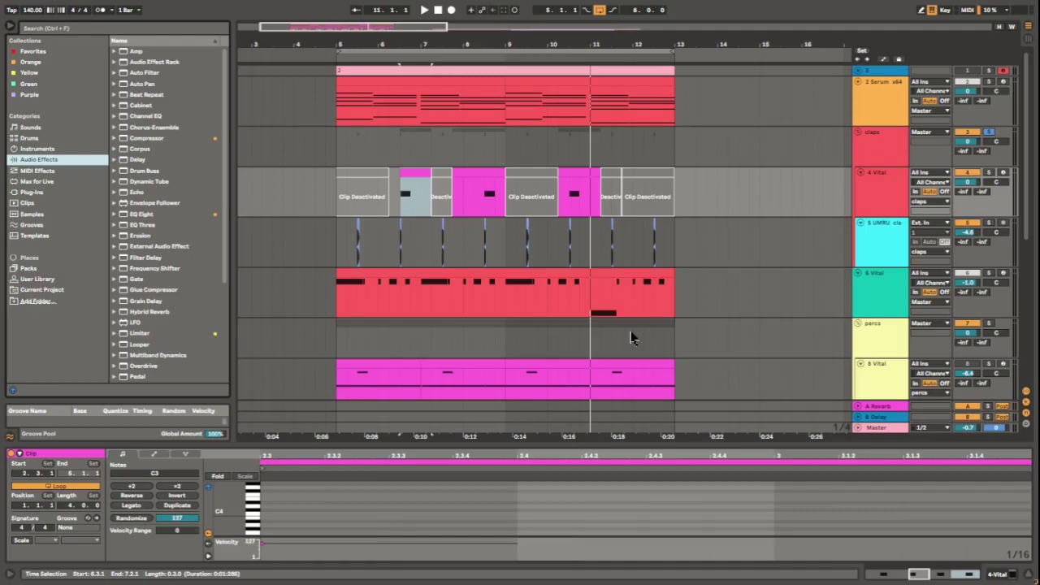
# Solo the percs group track in the arrangement.
pyautogui.scroll(-5, 631, 338)
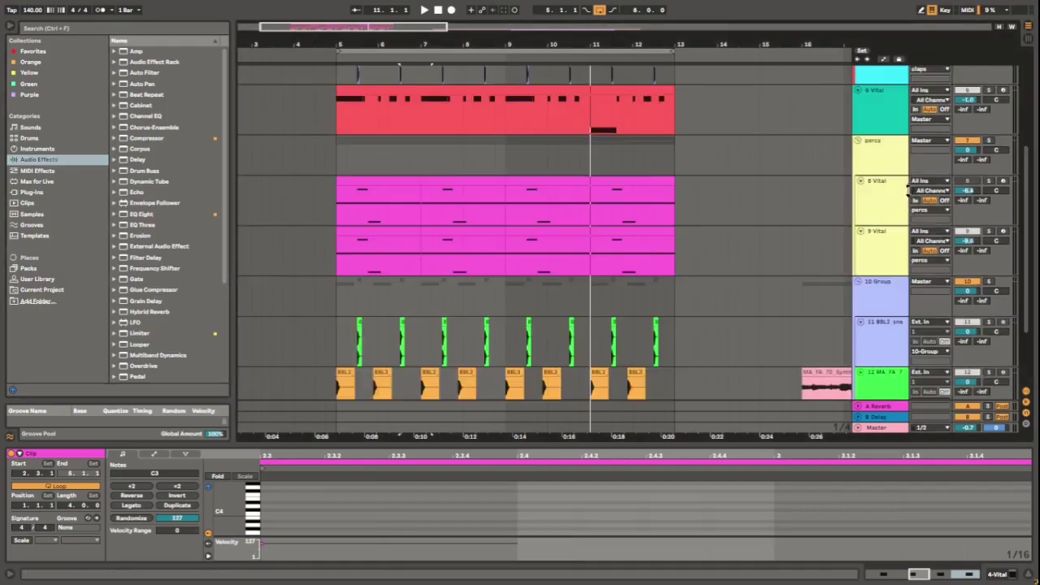
pyautogui.click(885, 197)
pyautogui.click(995, 143)
pyautogui.click(989, 141)
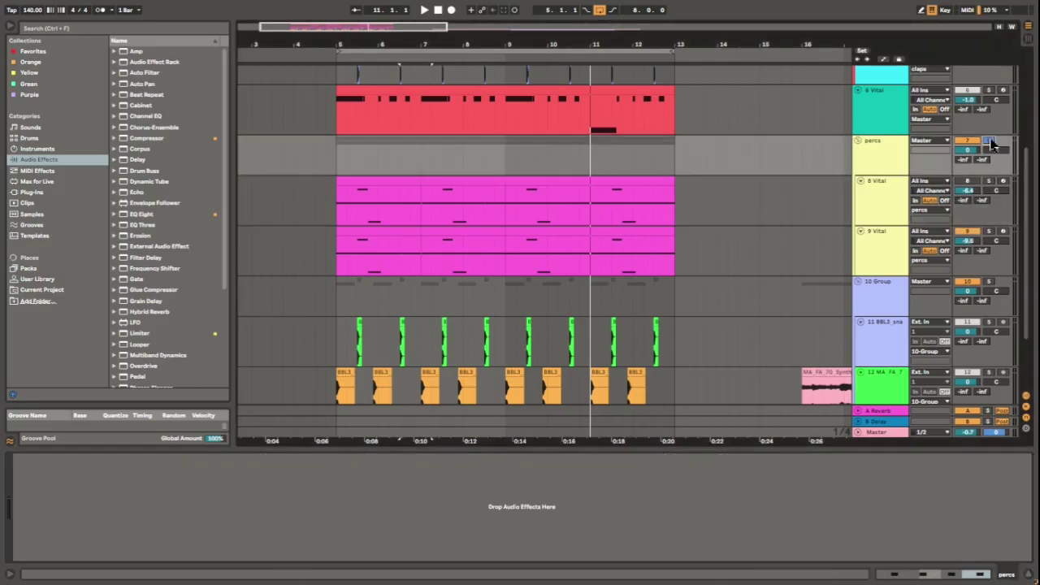
# Open the Vital instrument on track 9 and position its window so the sampler section is visible.
pyautogui.click(884, 267)
pyautogui.click(36, 458)
pyautogui.moveTo(424, 25); pyautogui.dragTo(433, 27)
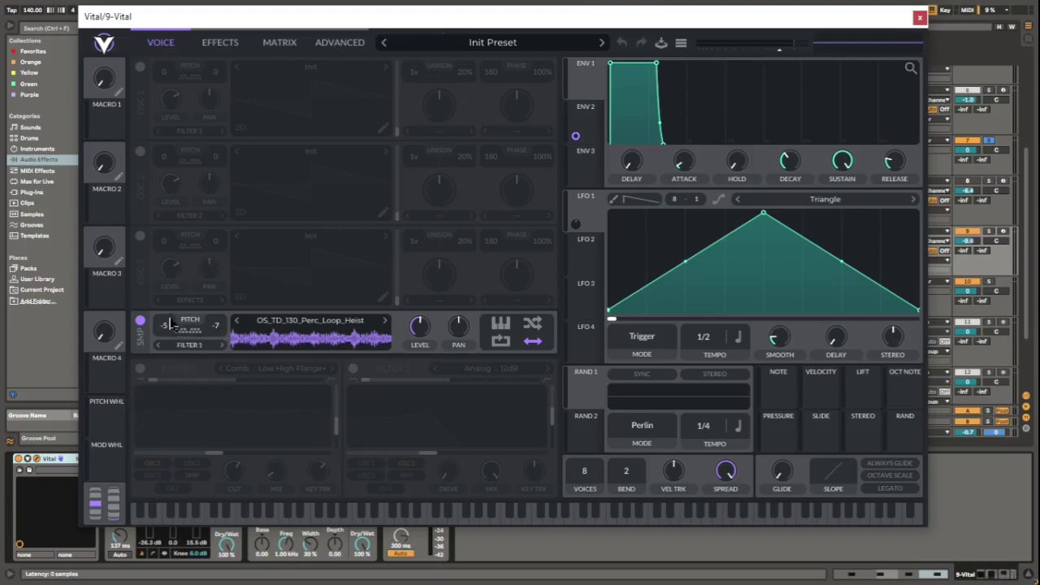
pyautogui.moveTo(327, 13); pyautogui.dragTo(422, 36)
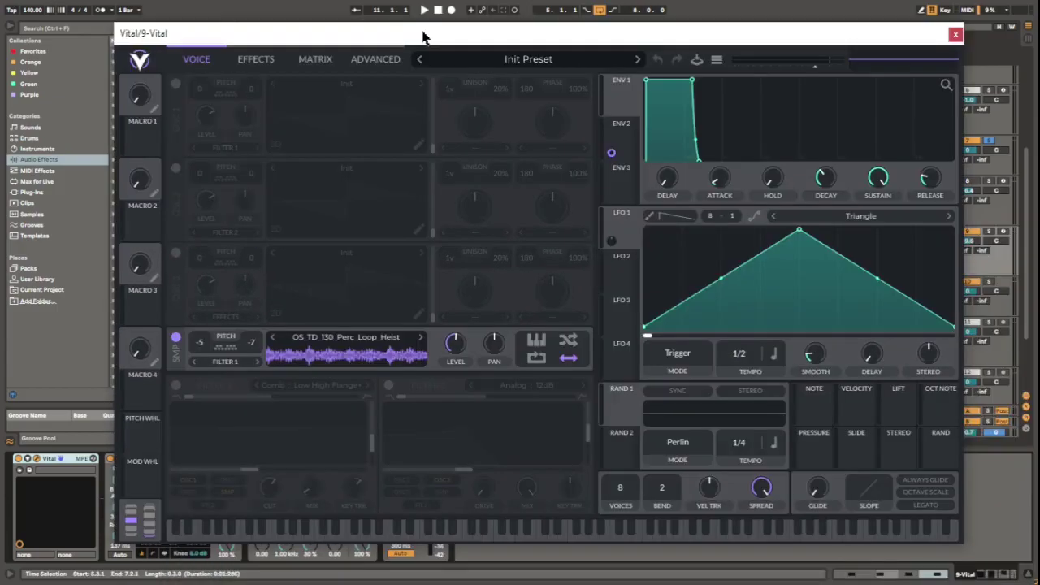
# Turn on the metronome and play back the soloed percussion with track 9's Vital window in view.
pyautogui.click(101, 10)
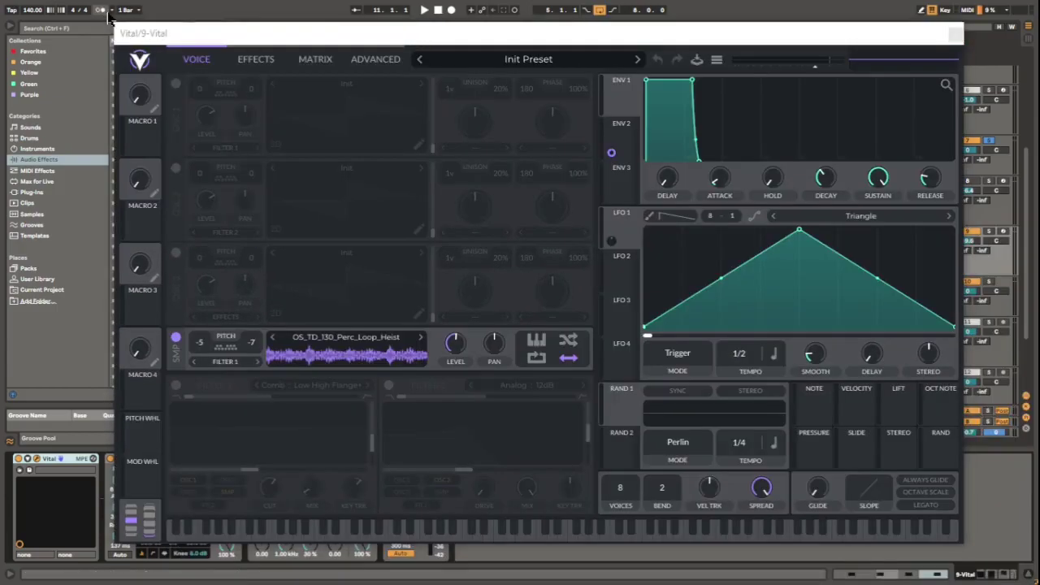
pyautogui.press('space')
pyautogui.moveTo(263, 40); pyautogui.dragTo(300, 68)
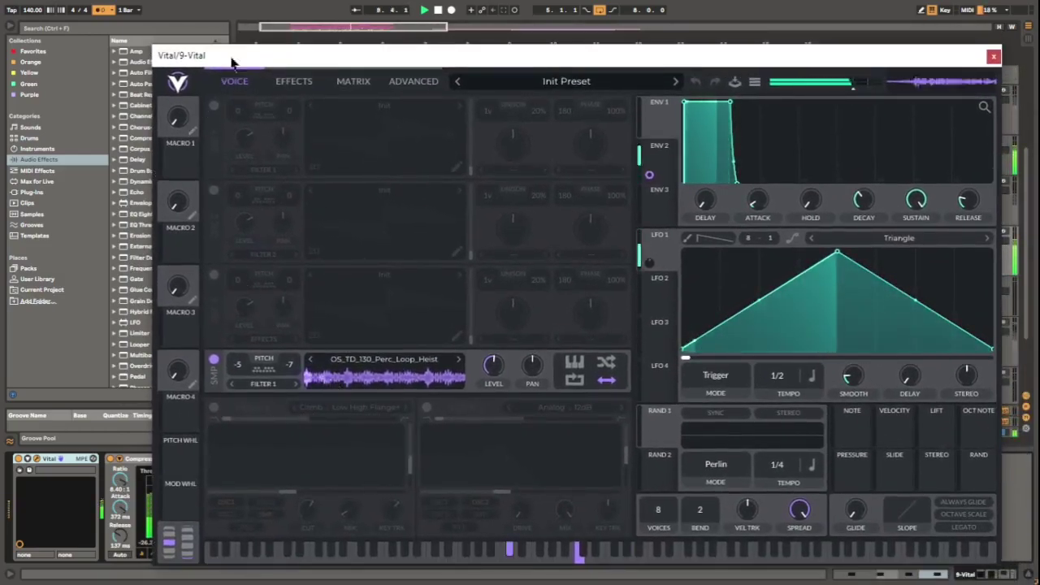
pyautogui.moveTo(262, 60); pyautogui.dragTo(199, 22)
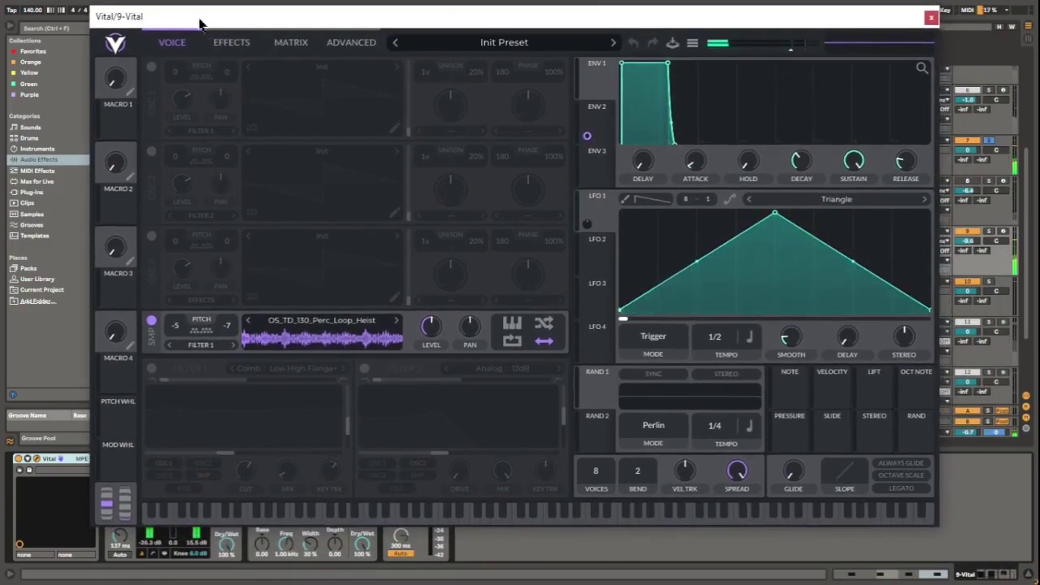
# Audition the percussion loop sample with its transpose lowered to -13, and with keytracking turned on.
pyautogui.moveTo(176, 325); pyautogui.dragTo(184, 364)
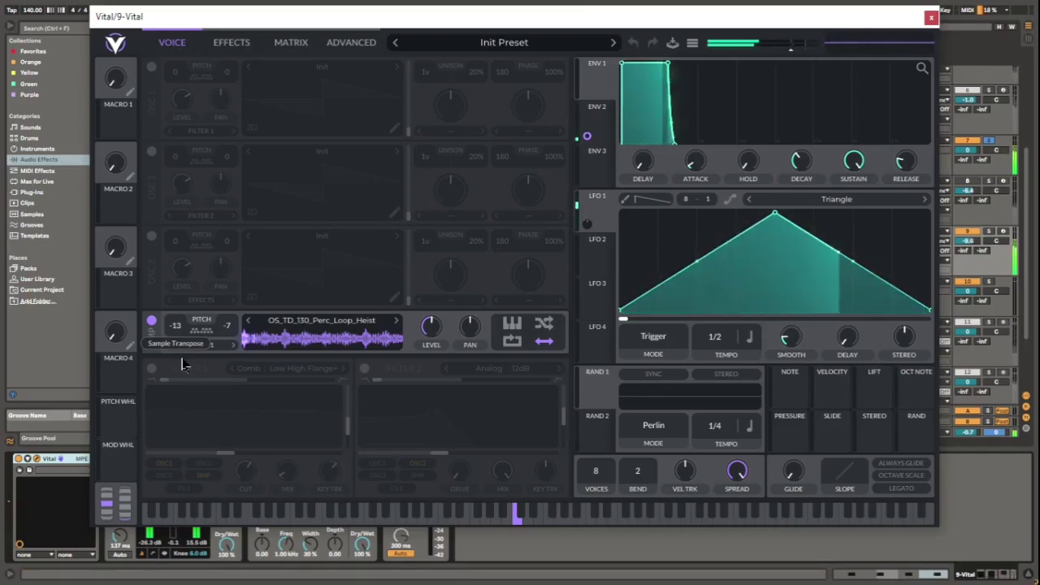
pyautogui.moveTo(183, 364); pyautogui.dragTo(183, 336)
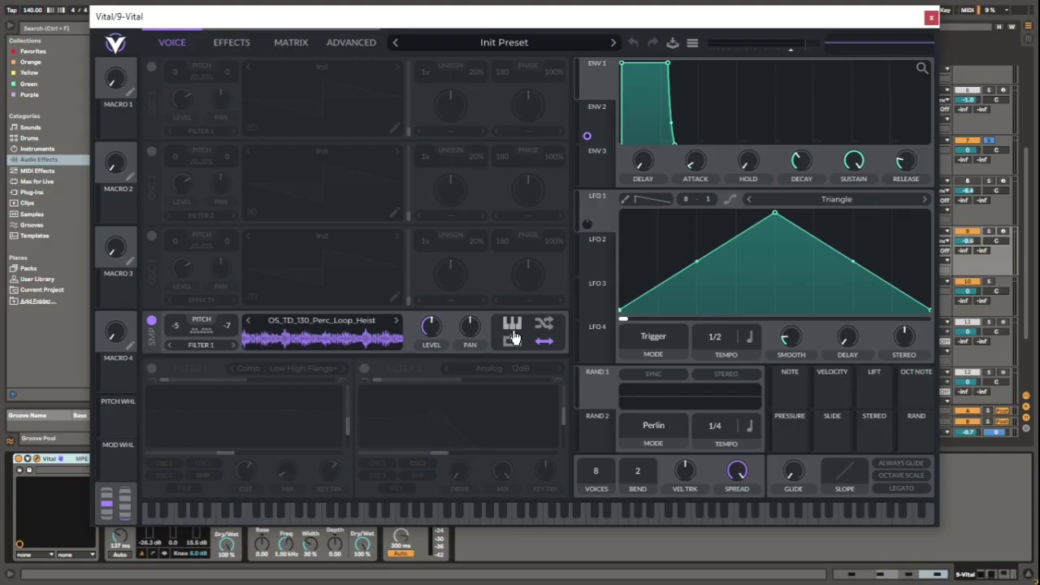
pyautogui.moveTo(452, 515)
pyautogui.mouseDown()
pyautogui.moveTo(719, 540)
pyautogui.moveTo(710, 539)
pyautogui.mouseUp()
pyautogui.click(331, 517)
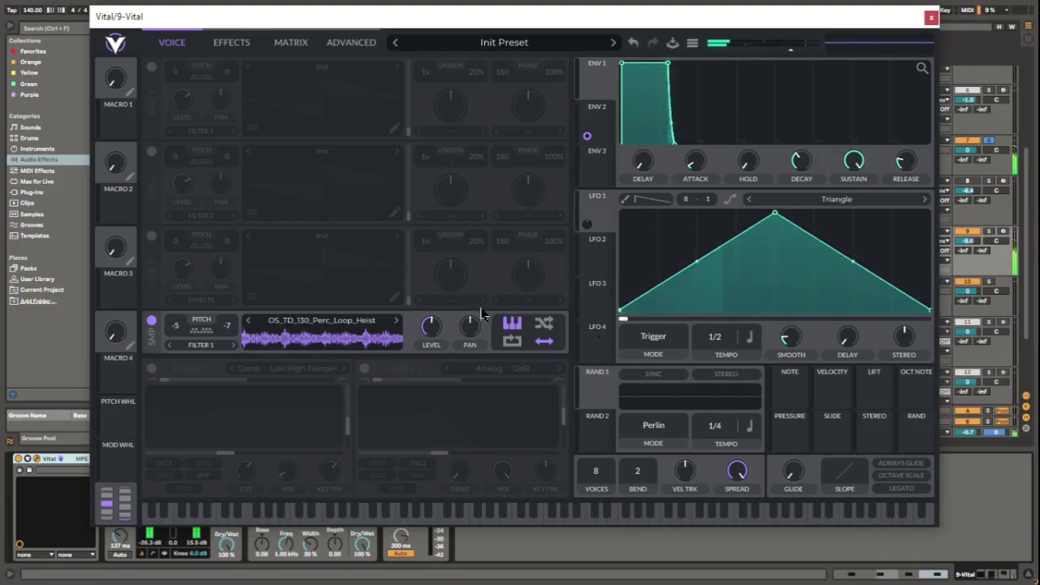
# Audition the sampler's random phase and bounce options on the percussion loop, and close the Vital window.
pyautogui.click(543, 339)
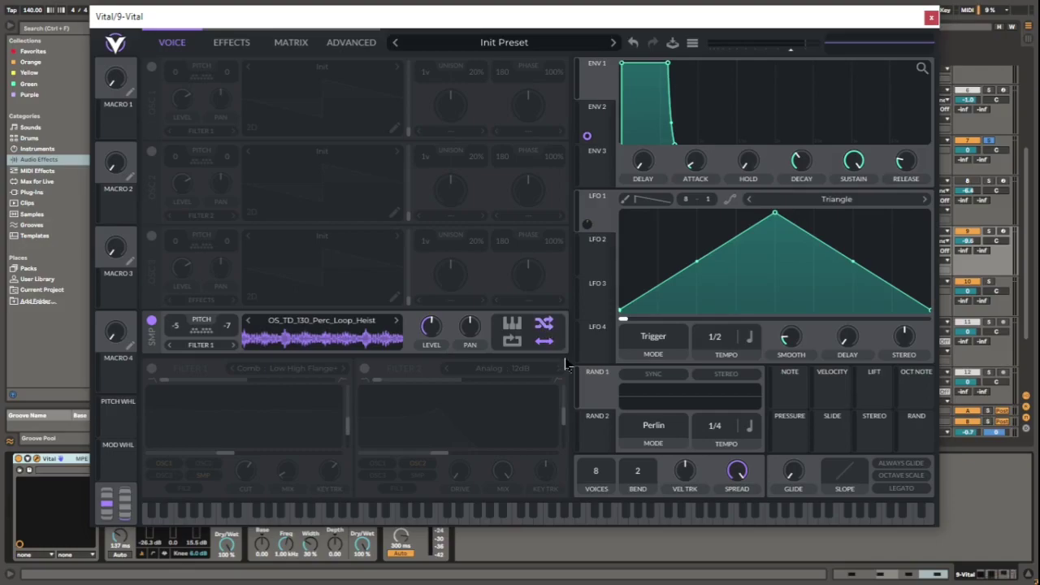
pyautogui.press('space')
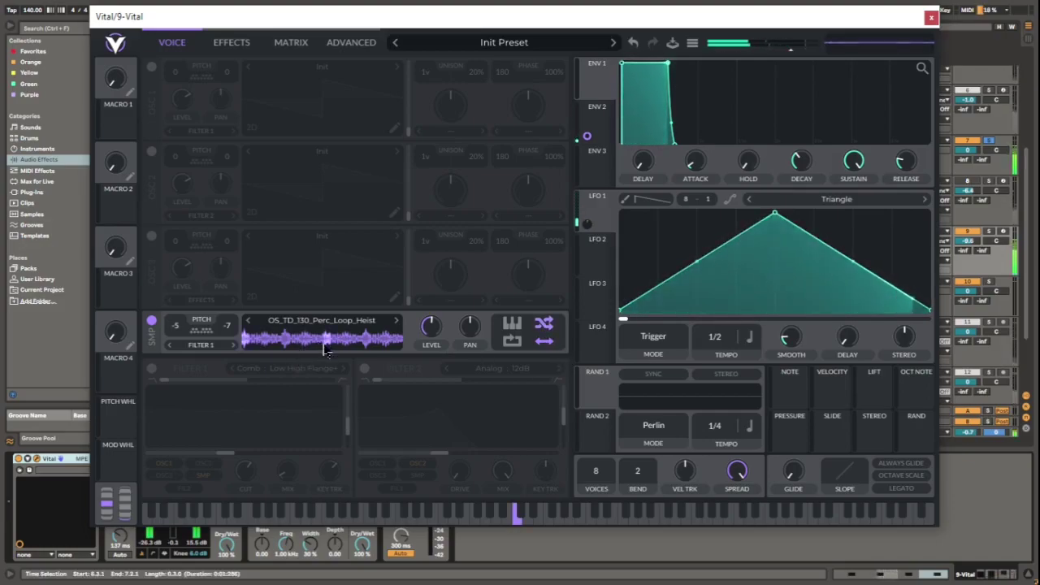
pyautogui.press('space')
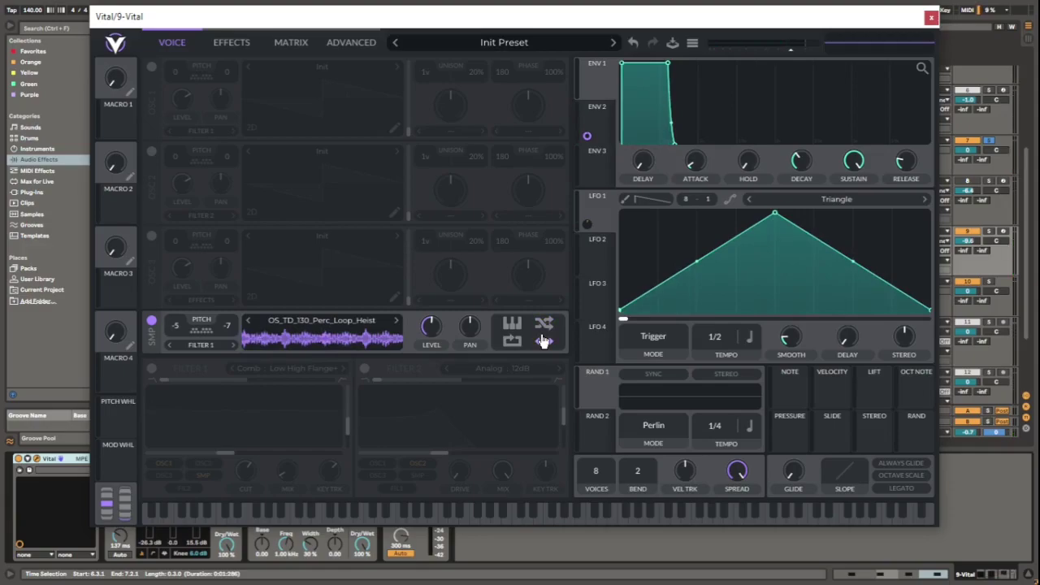
pyautogui.click(544, 342)
pyautogui.click(930, 17)
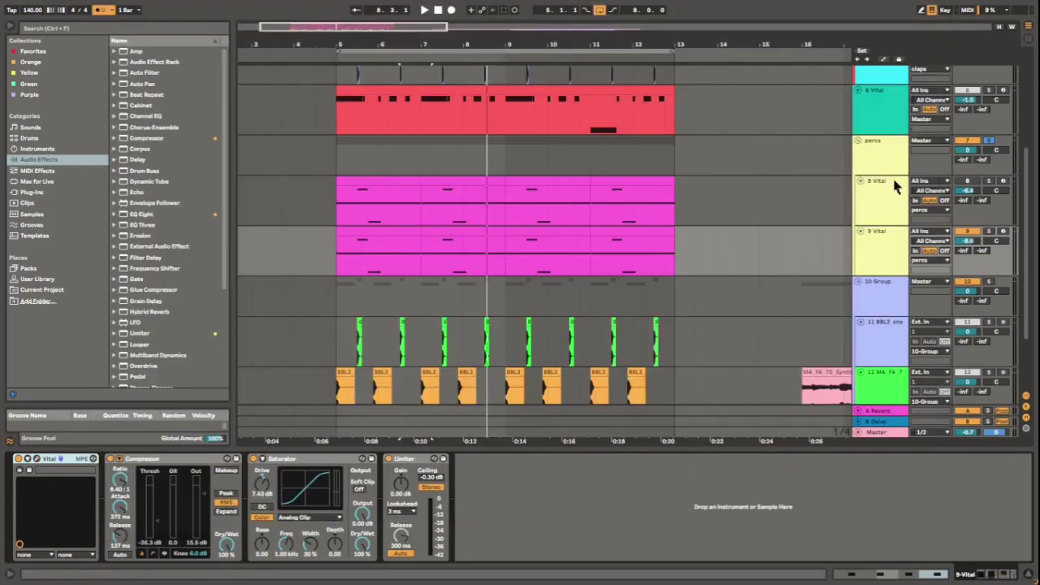
# Solo the Vital percussion on track 8, play it from bar 7, and set its track volume to 0 dB.
pyautogui.click(989, 180)
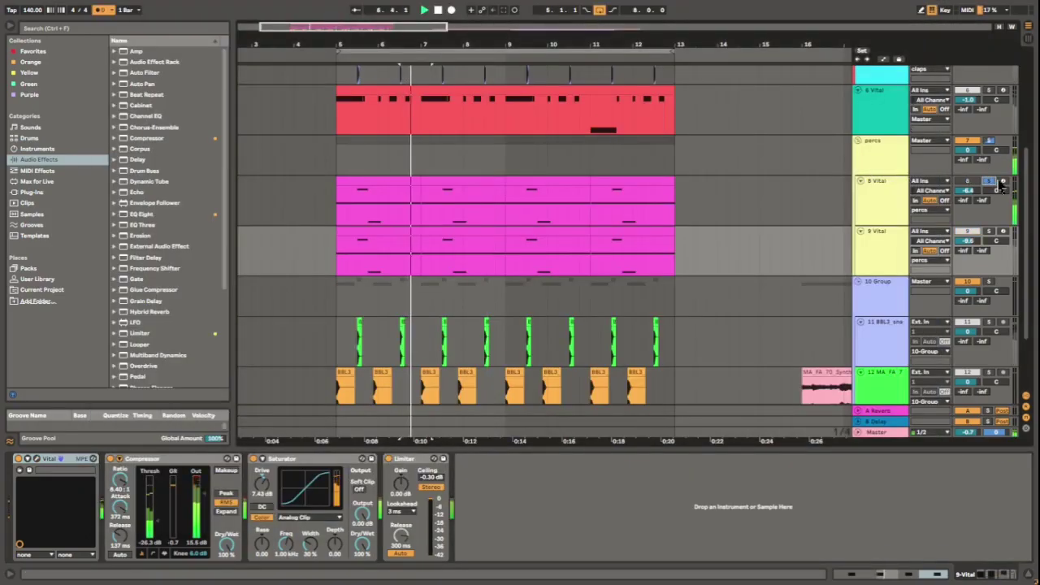
pyautogui.click(500, 184)
pyautogui.press('space')
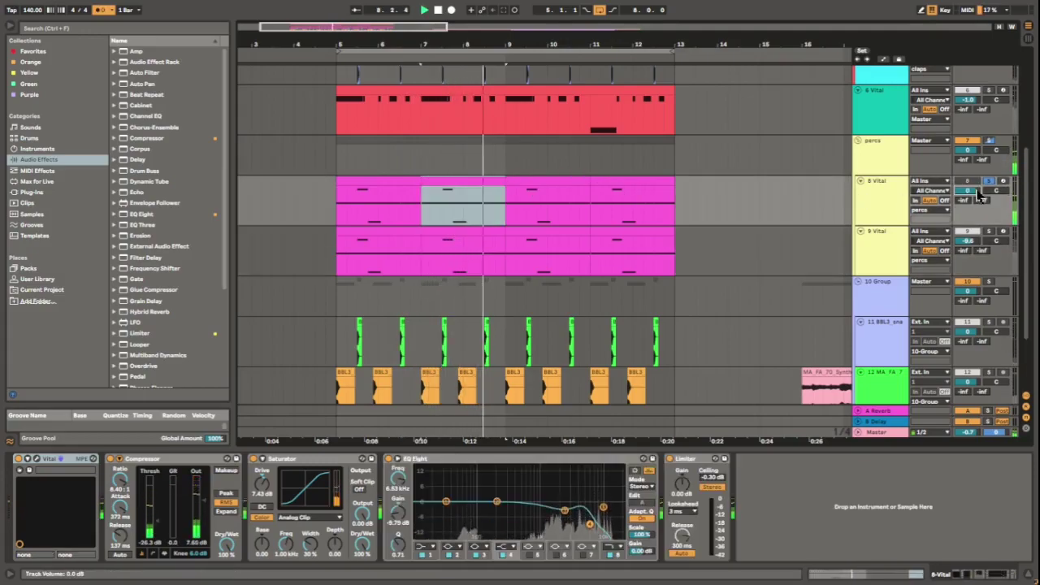
# Solo the Vital percussion layer on track 9 and review its instrument settings.
pyautogui.click(882, 209)
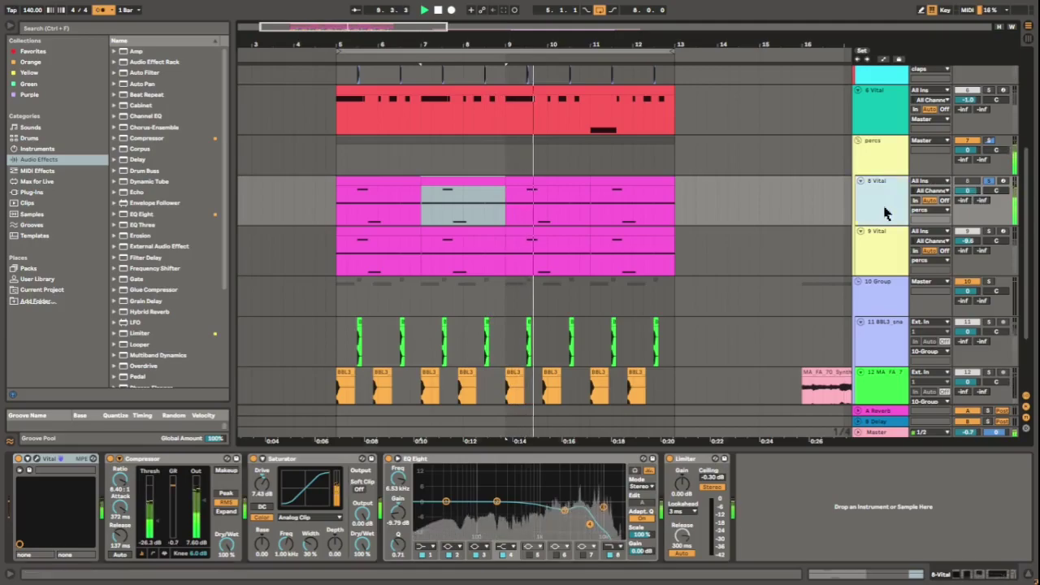
pyautogui.click(900, 237)
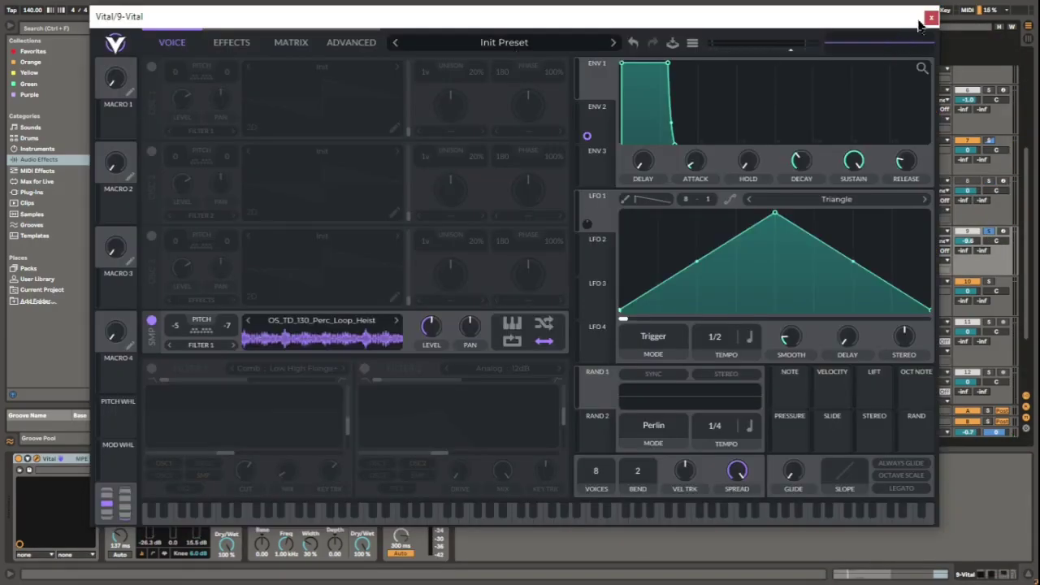
pyautogui.click(930, 17)
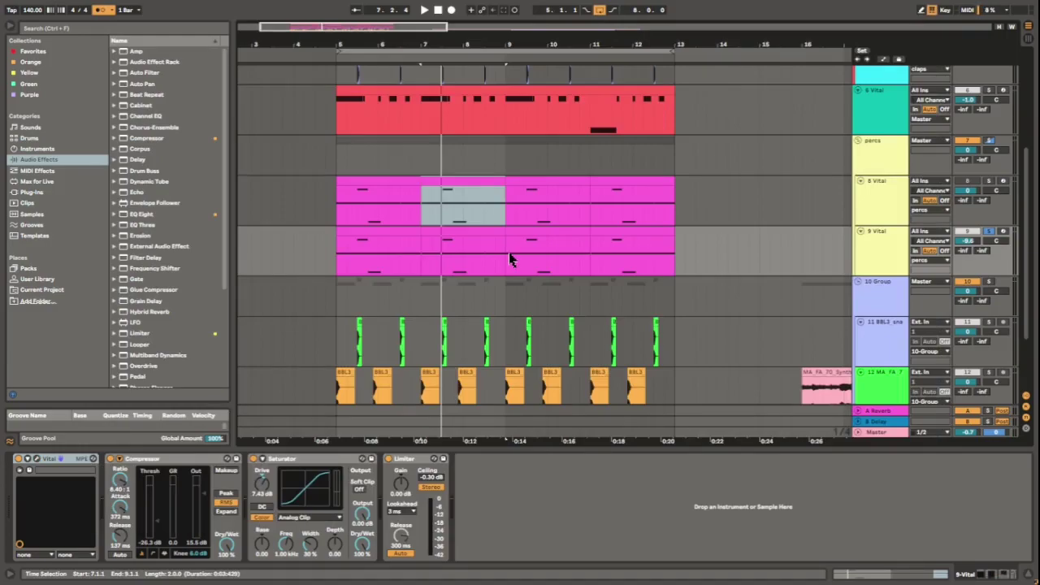
# Solo the claps group and listen to the Vital clap clips on track 4 against the clap samples on track 5.
pyautogui.scroll(5, 706, 225)
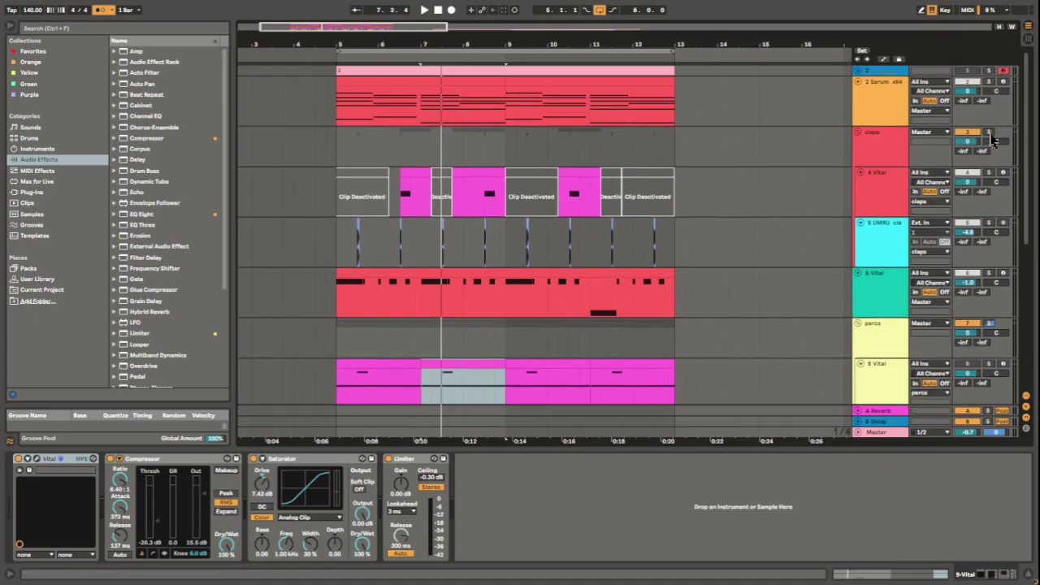
pyautogui.click(419, 171)
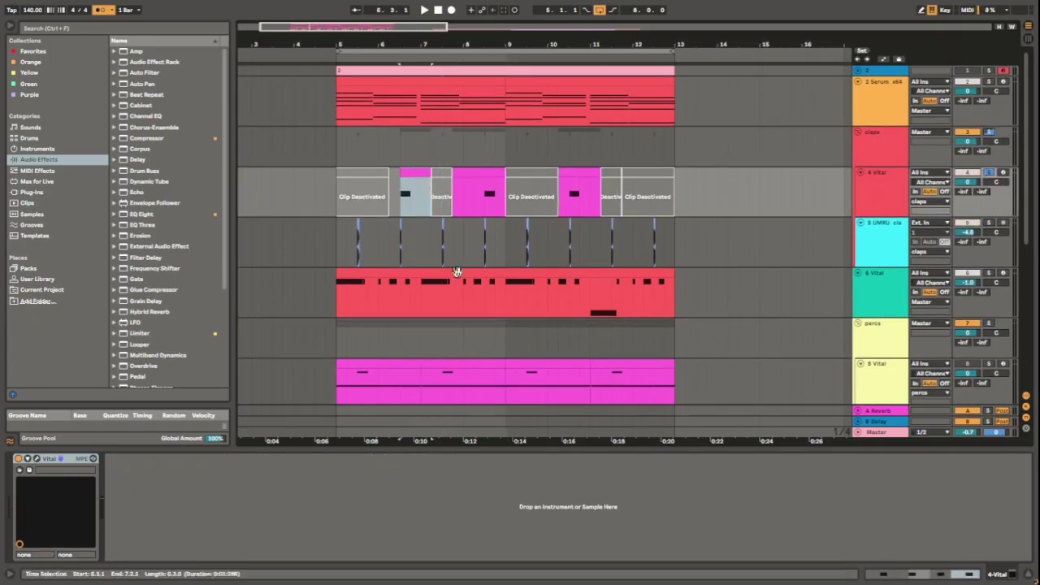
pyautogui.click(359, 232)
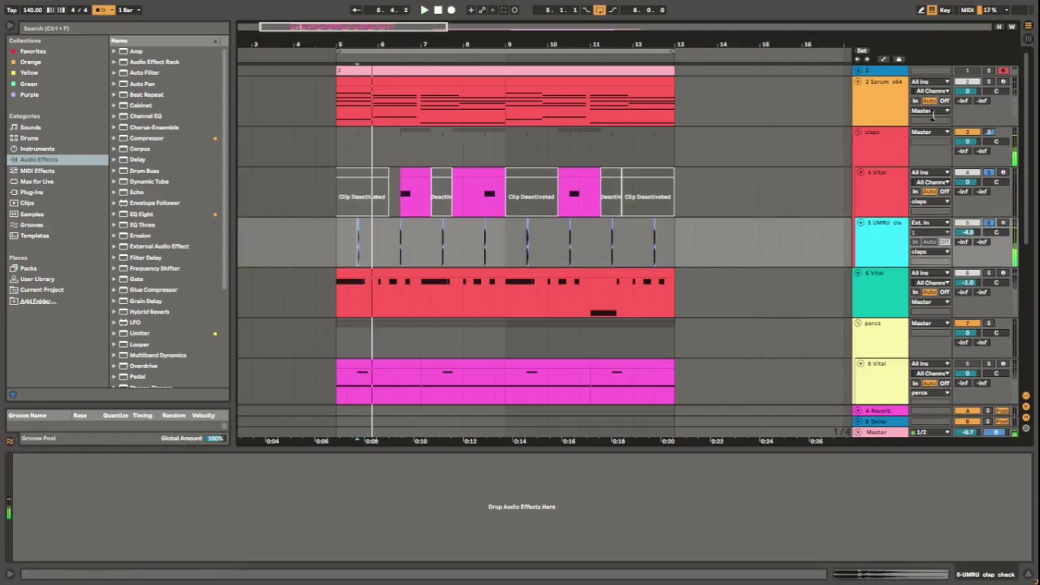
pyautogui.click(415, 173)
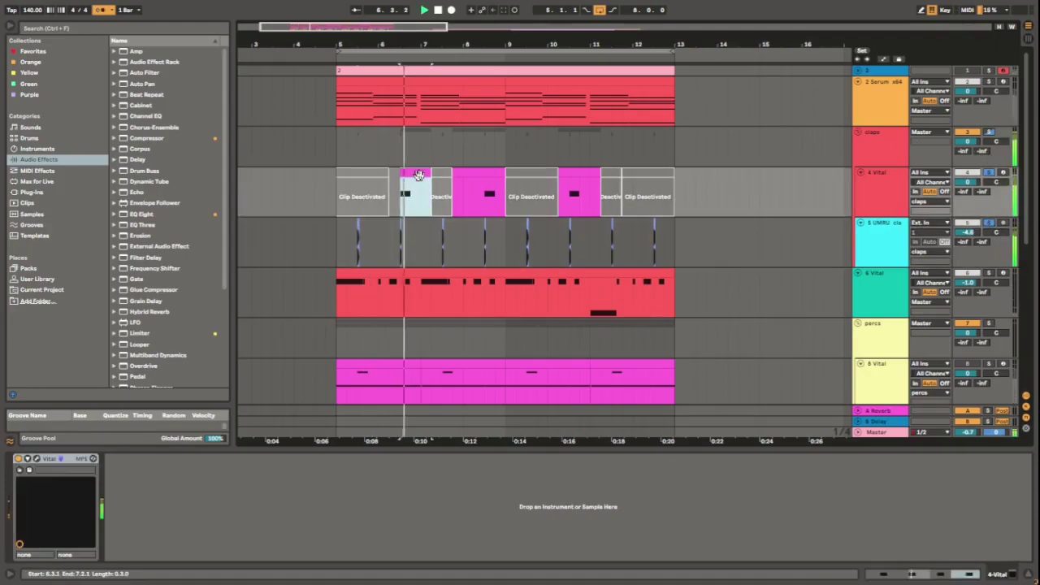
pyautogui.click(850, 197)
pyautogui.press('space')
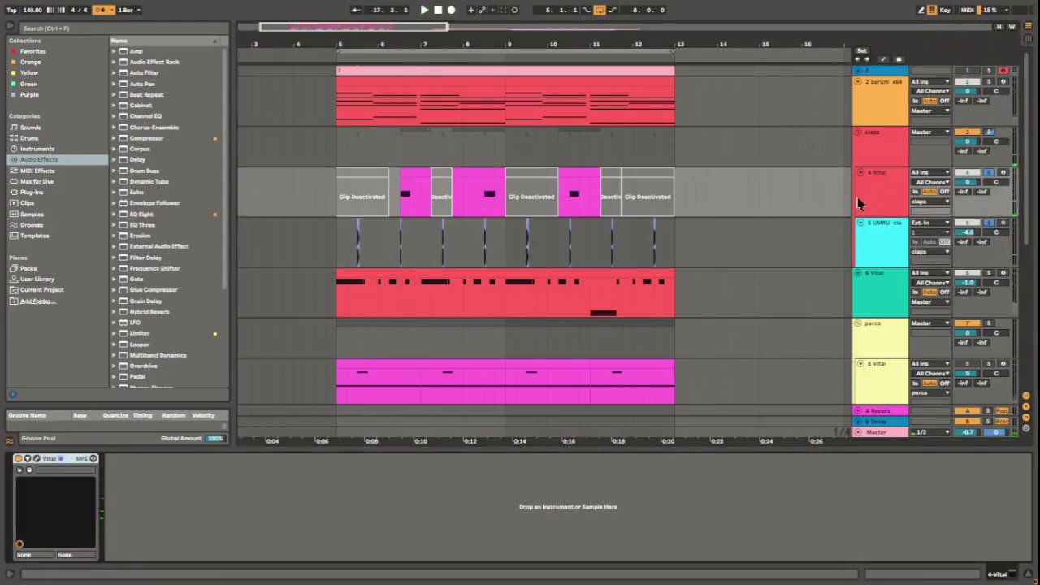
# Open the Vital instrument on track 4 and examine its clap sample, comb filter and Delay effect settings.
pyautogui.click(42, 460)
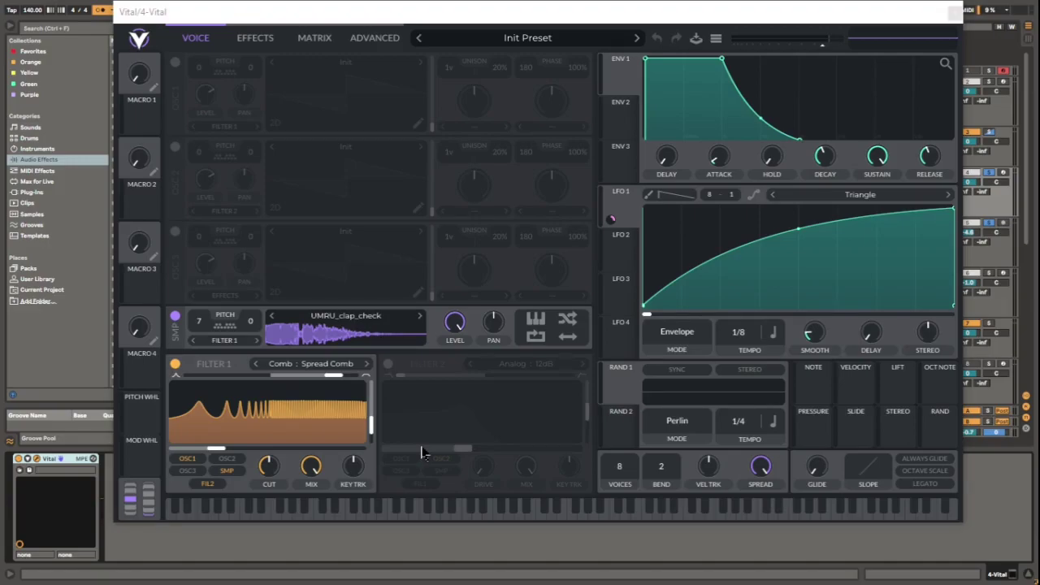
pyautogui.click(253, 38)
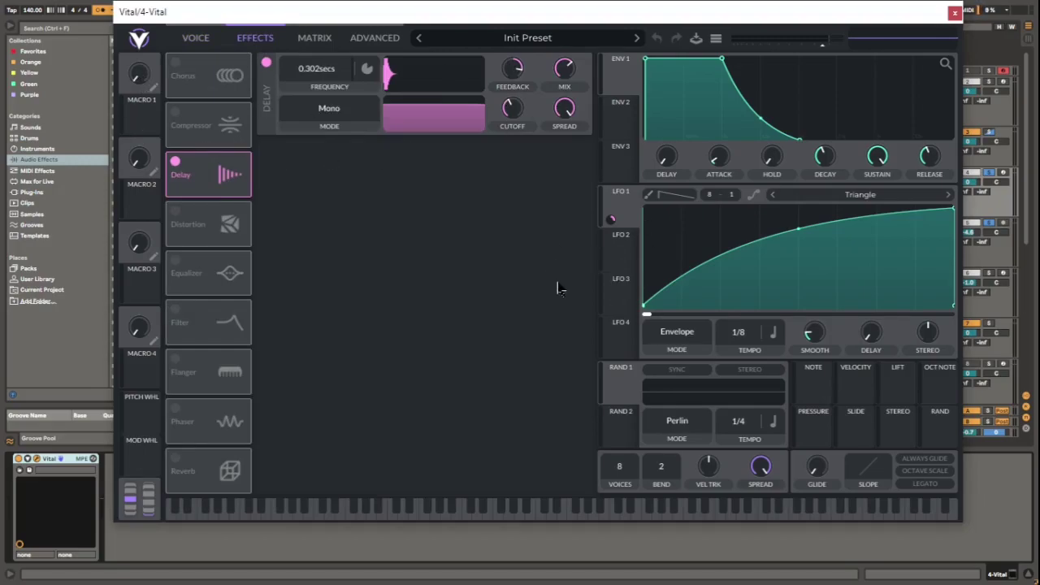
pyautogui.click(185, 38)
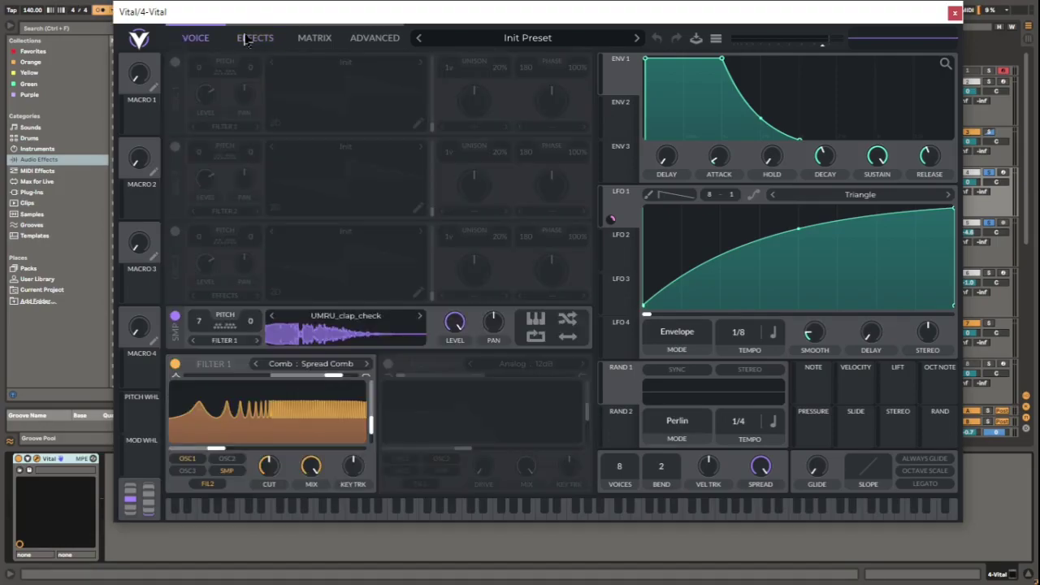
# Compare the clap sound with Filter 1 bypassed and with the Spread Comb filter enabled.
pyautogui.click(174, 364)
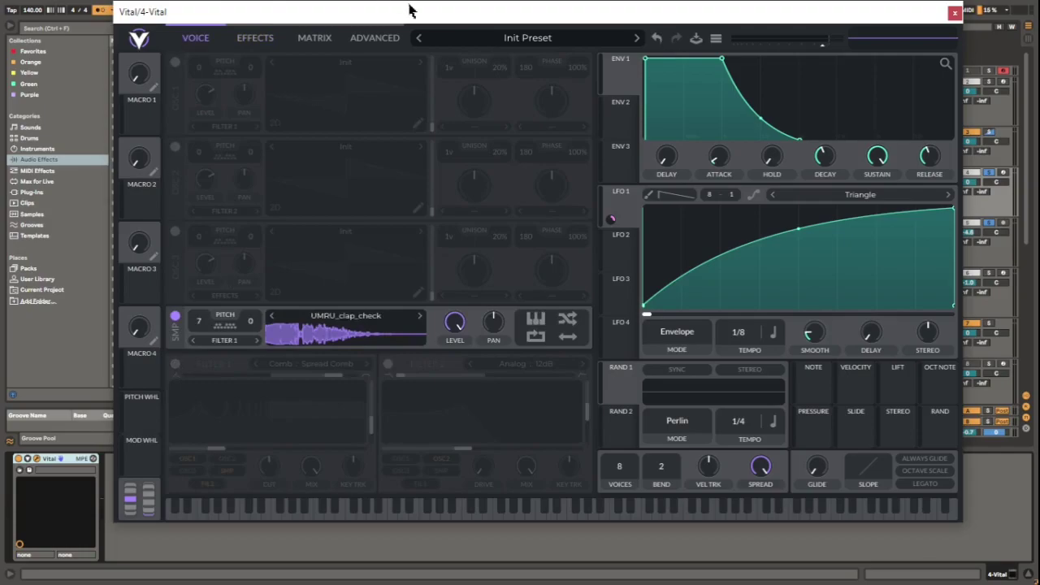
pyautogui.moveTo(413, 9); pyautogui.dragTo(436, 11)
pyautogui.click(198, 367)
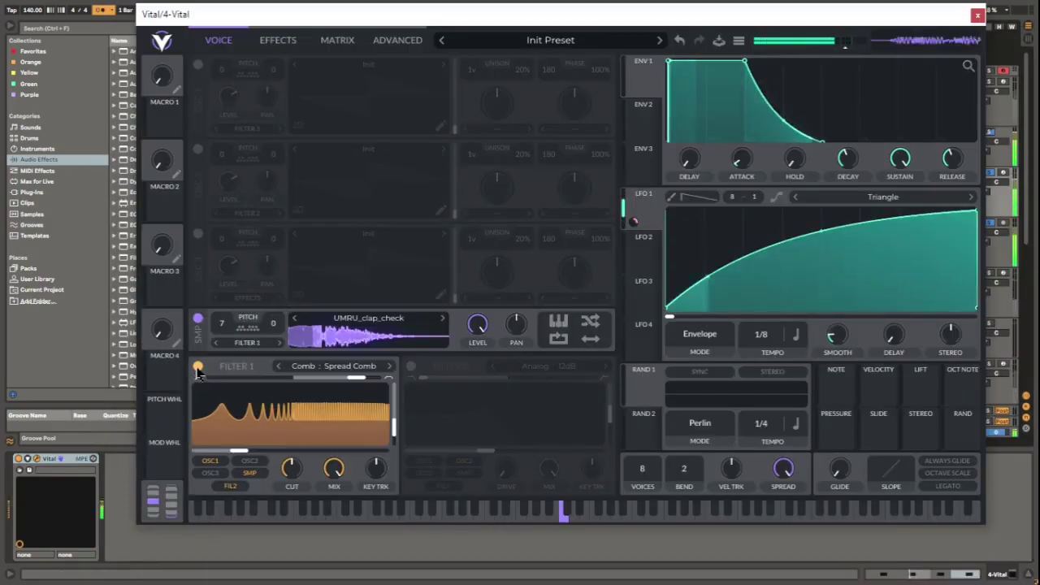
# Examine the Delay effect's frequency modulation on the clap while playing it back.
pyautogui.click(277, 40)
pyautogui.click(218, 40)
pyautogui.click(278, 39)
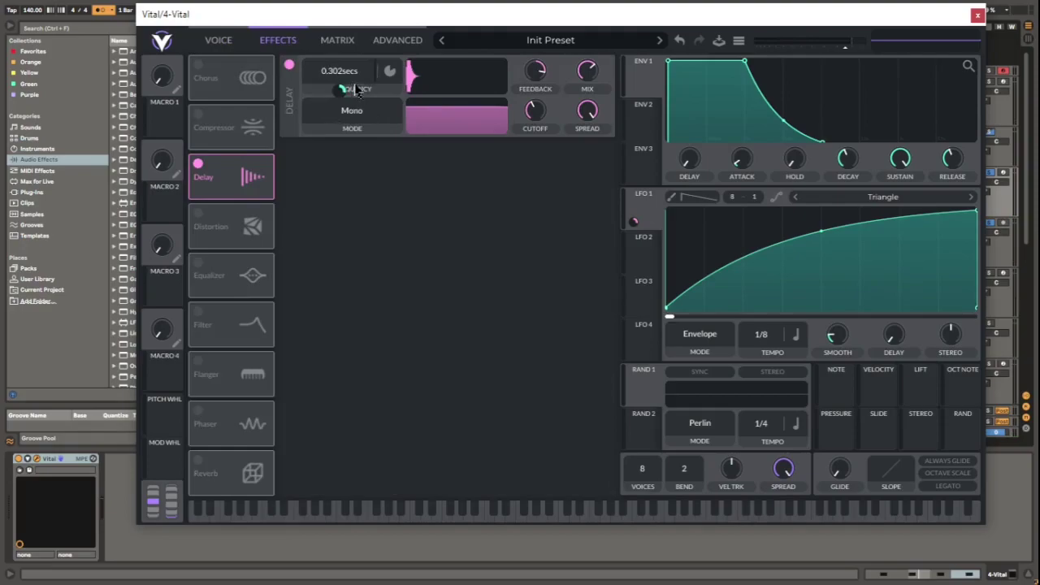
pyautogui.press('space')
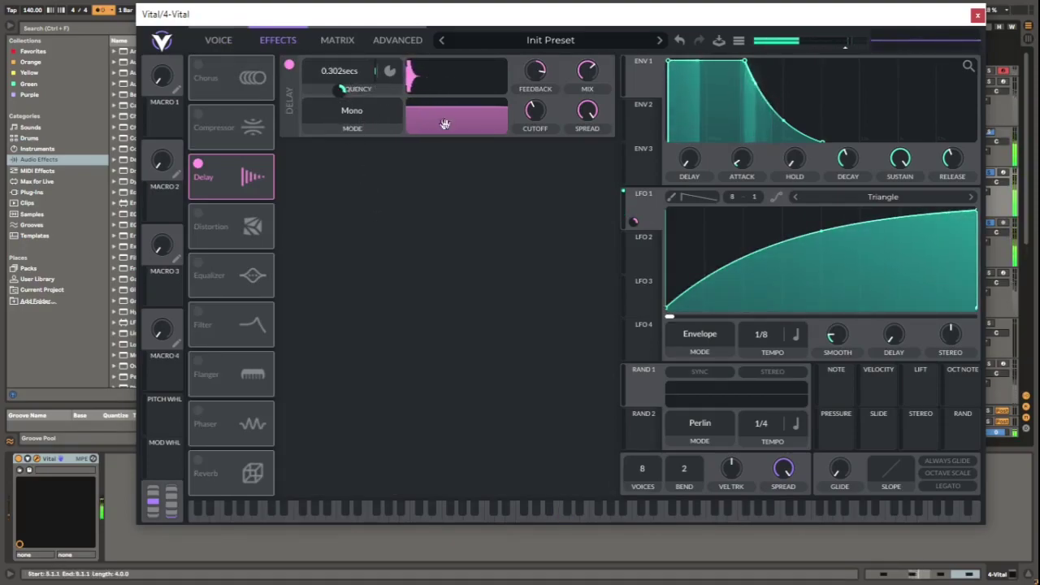
# Set LFO 1's tempo to 1/4 and turn the Spread Comb filter back on in the clap's Vital patch.
pyautogui.moveTo(763, 334); pyautogui.dragTo(766, 354)
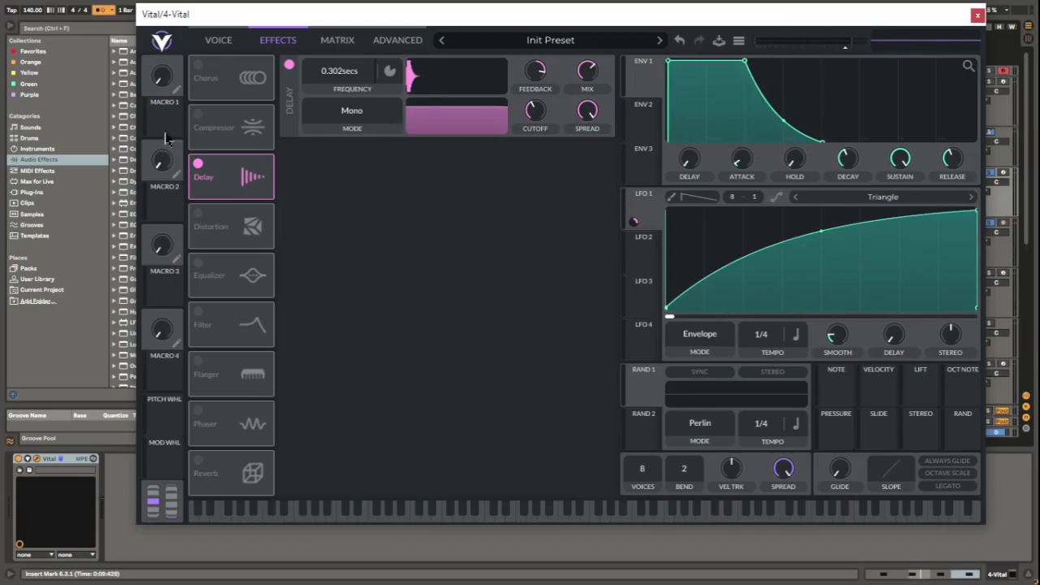
pyautogui.click(236, 41)
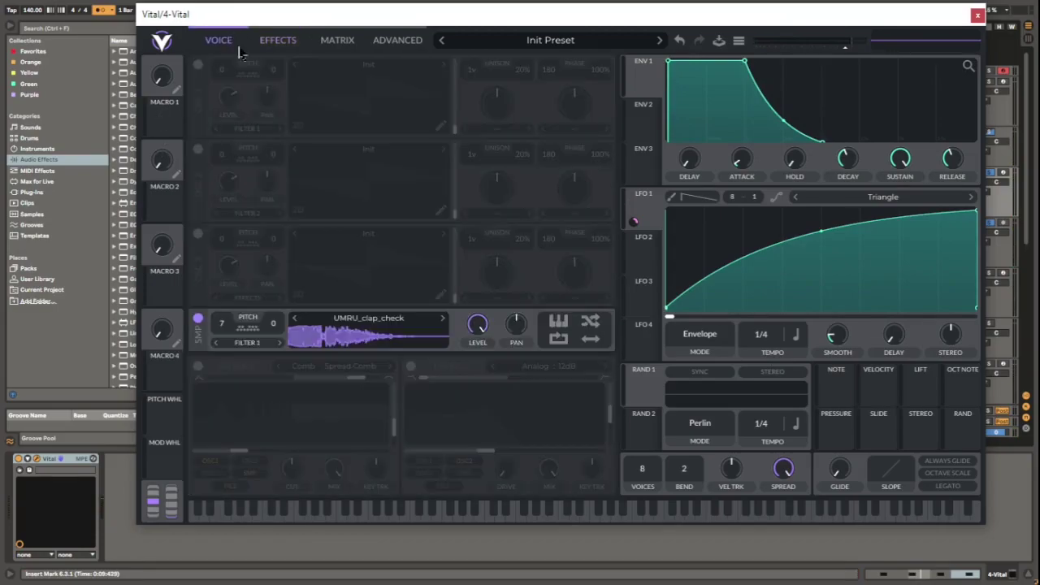
pyautogui.click(198, 367)
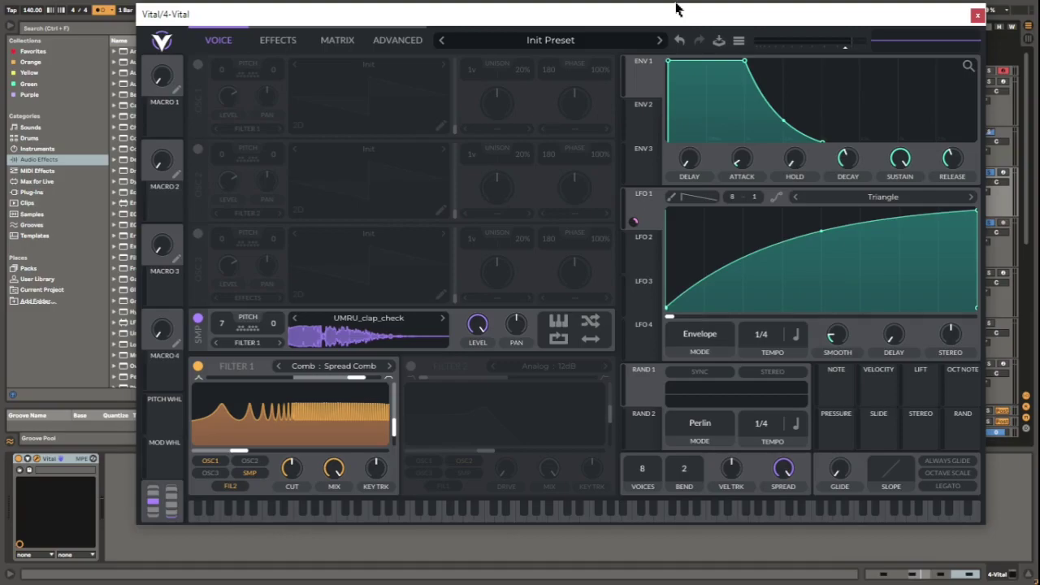
pyautogui.click(977, 15)
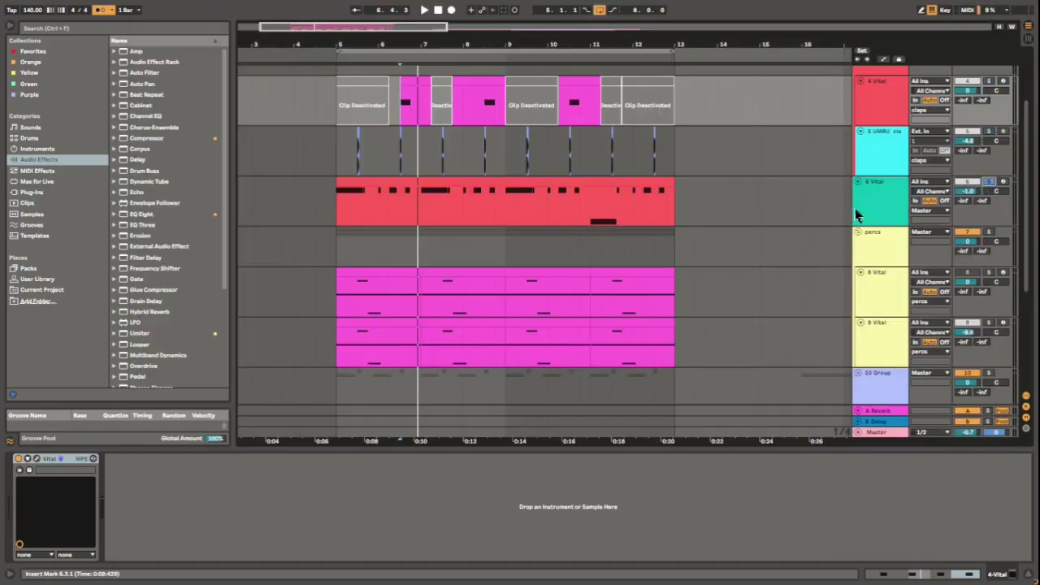
# Open the Vital instrument on track 6 and turn off oscillator 1.
pyautogui.click(857, 215)
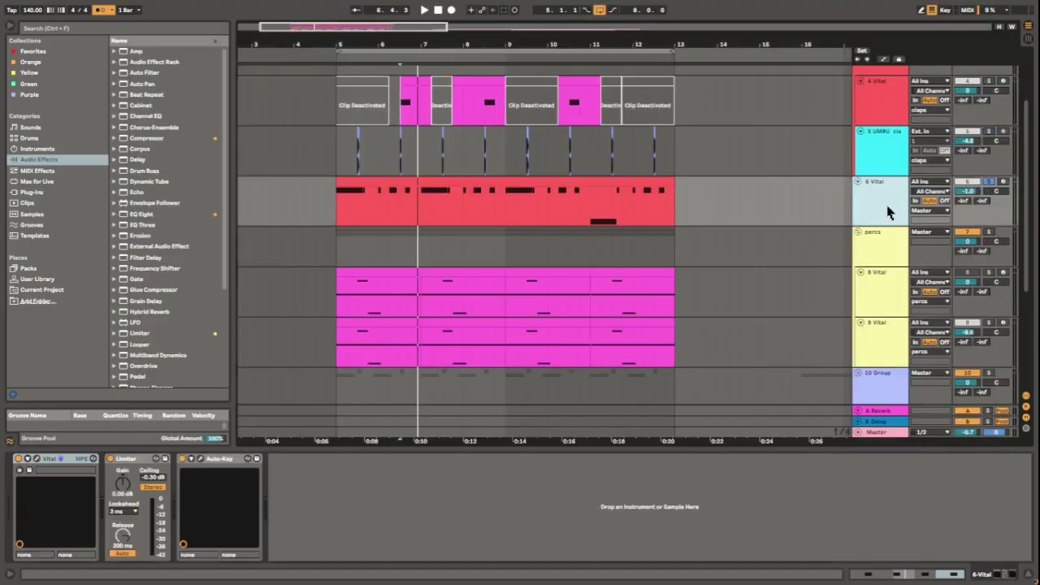
pyautogui.click(36, 459)
pyautogui.moveTo(494, 25); pyautogui.dragTo(488, 9)
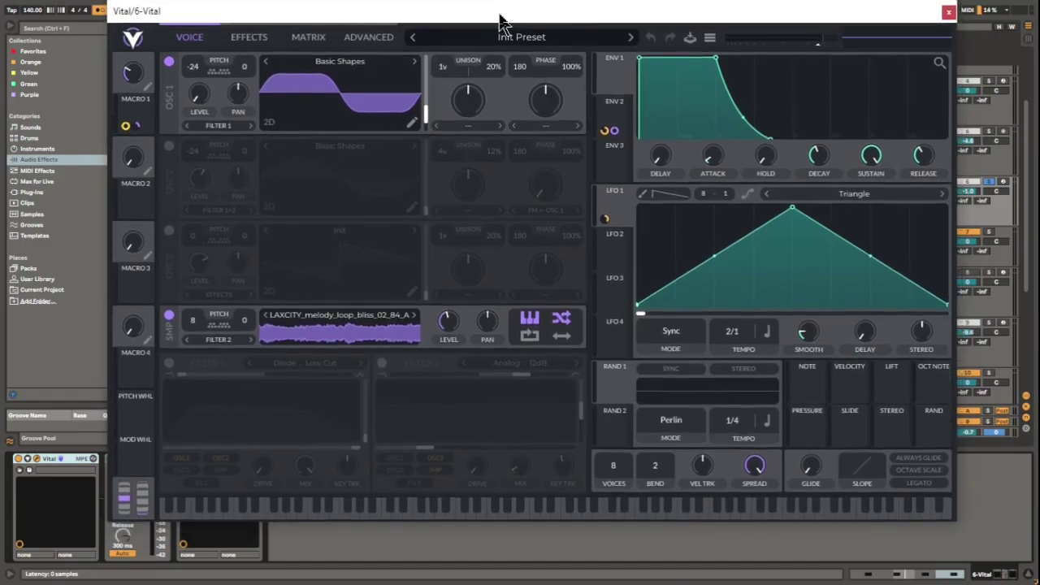
pyautogui.click(169, 63)
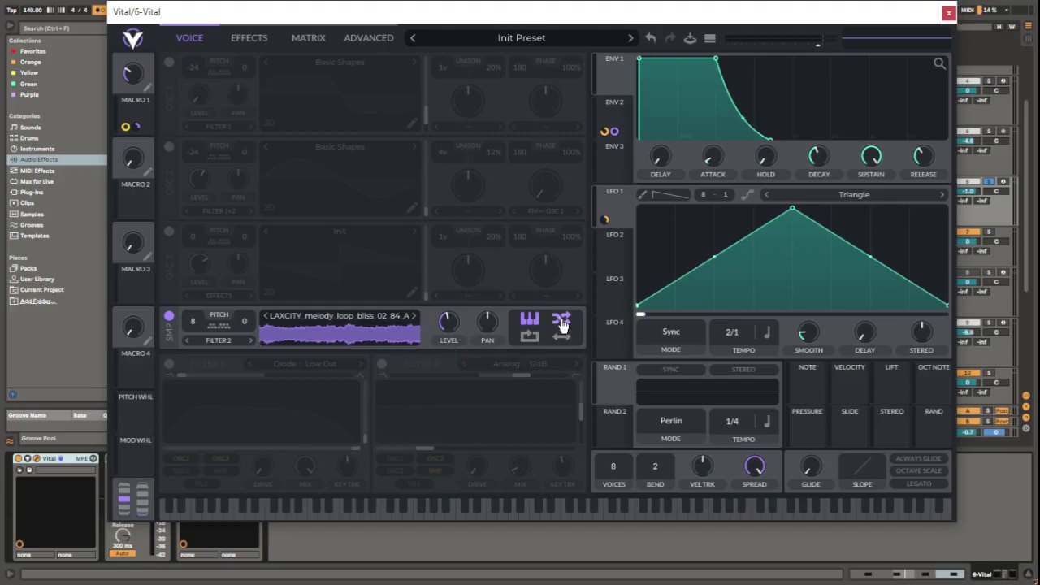
# Examine track 6's Vital effects chain, its melody loop sampler and Envelope 2, playing the sound back.
pyautogui.moveTo(428, 17); pyautogui.dragTo(413, 41)
pyautogui.click(385, 182)
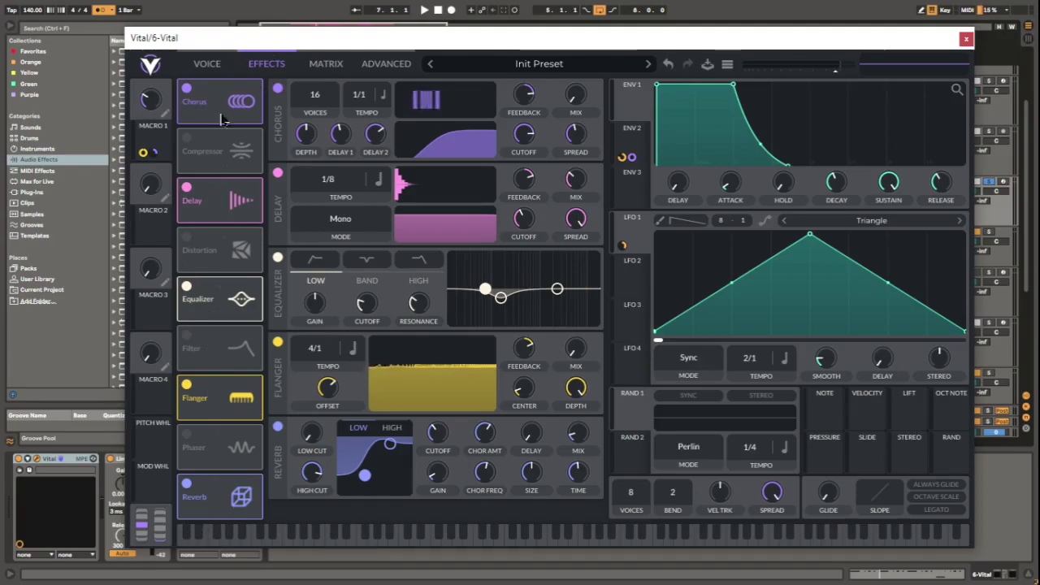
pyautogui.click(218, 64)
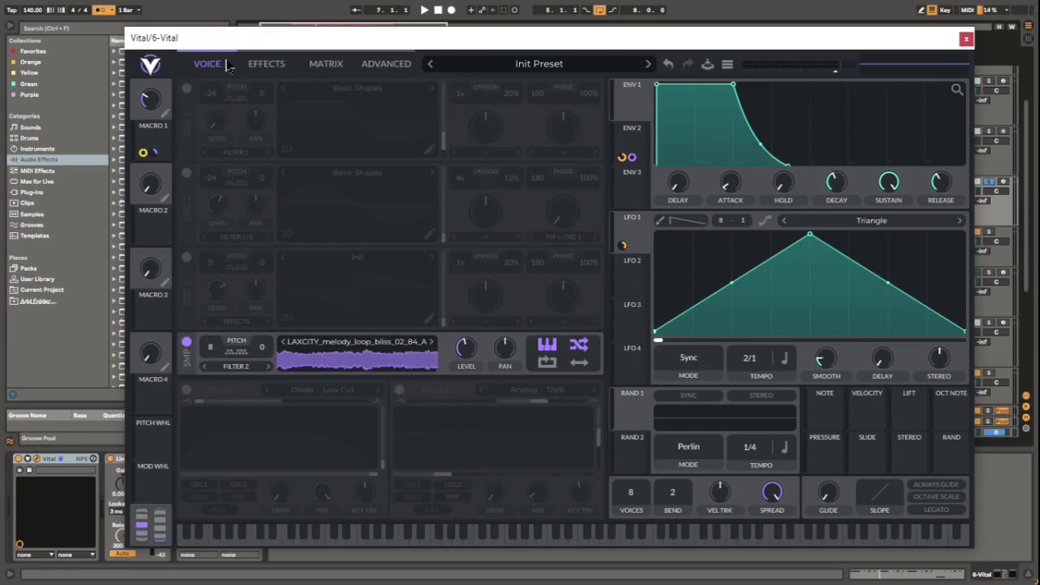
pyautogui.press('space')
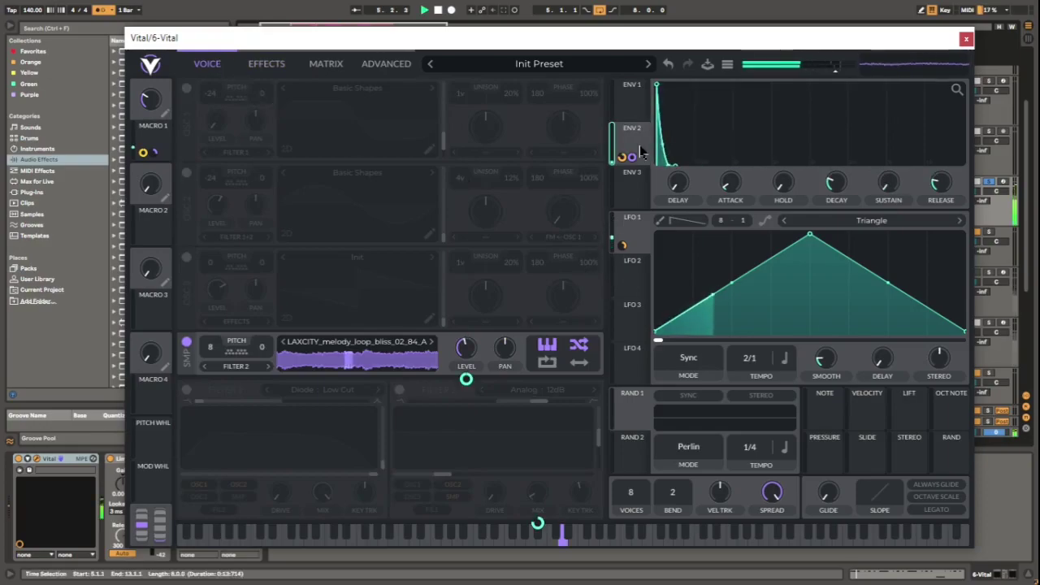
# Close the Vital window and solo the claps, percs, 10 Group and Serum tracks alongside track 6 during playback.
pyautogui.click(966, 39)
pyautogui.scroll(2, 932, 124)
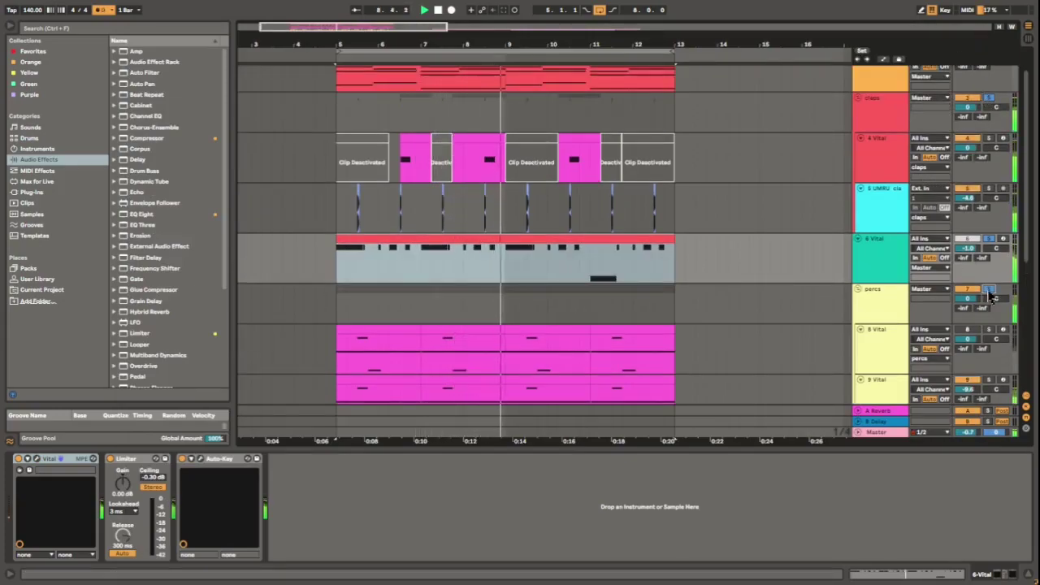
pyautogui.scroll(-3, 781, 280)
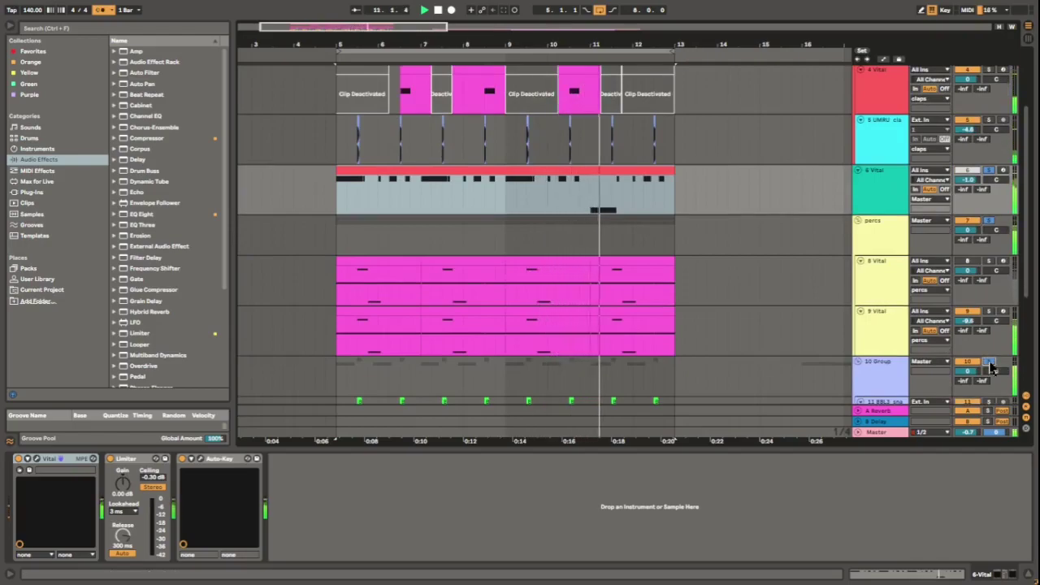
pyautogui.scroll(-3, 804, 323)
pyautogui.scroll(6, 828, 325)
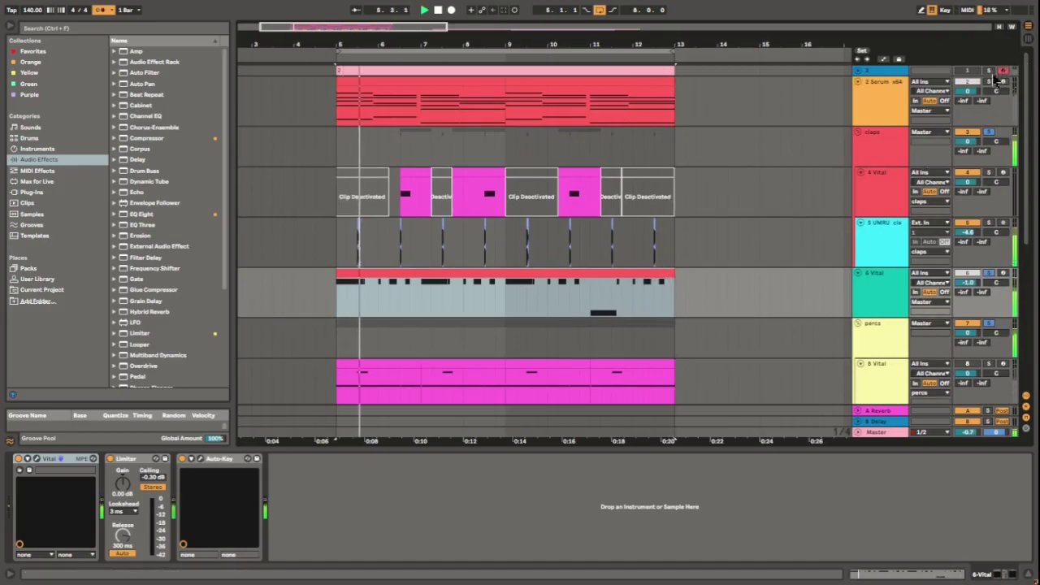
# Raise the Limiter gain on track 6 to 4.10 dB and lower the Serum track's volume to about -1.8 dB.
pyautogui.scroll(-2, 988, 90)
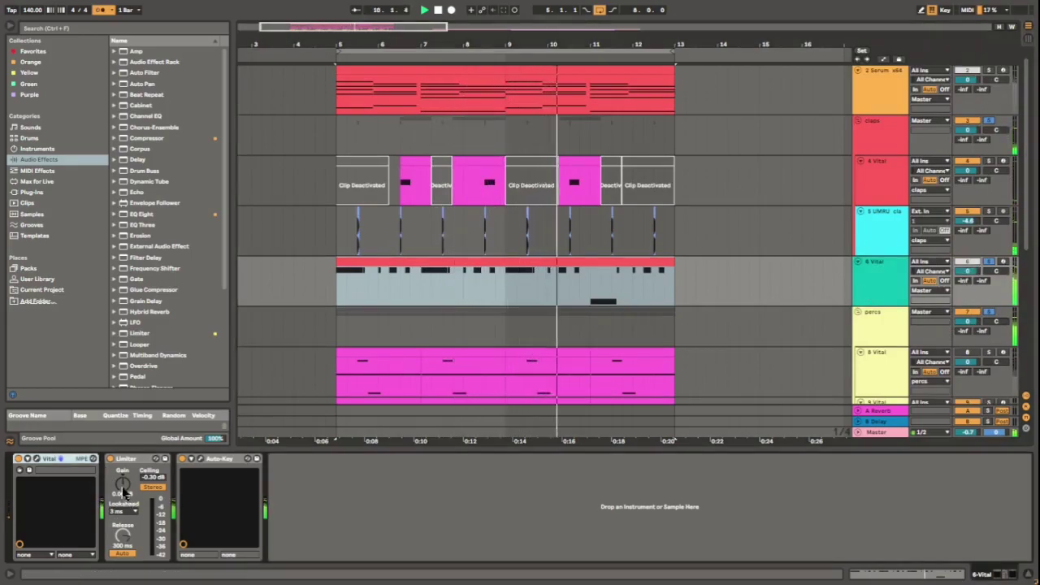
pyautogui.scroll(1, 993, 85)
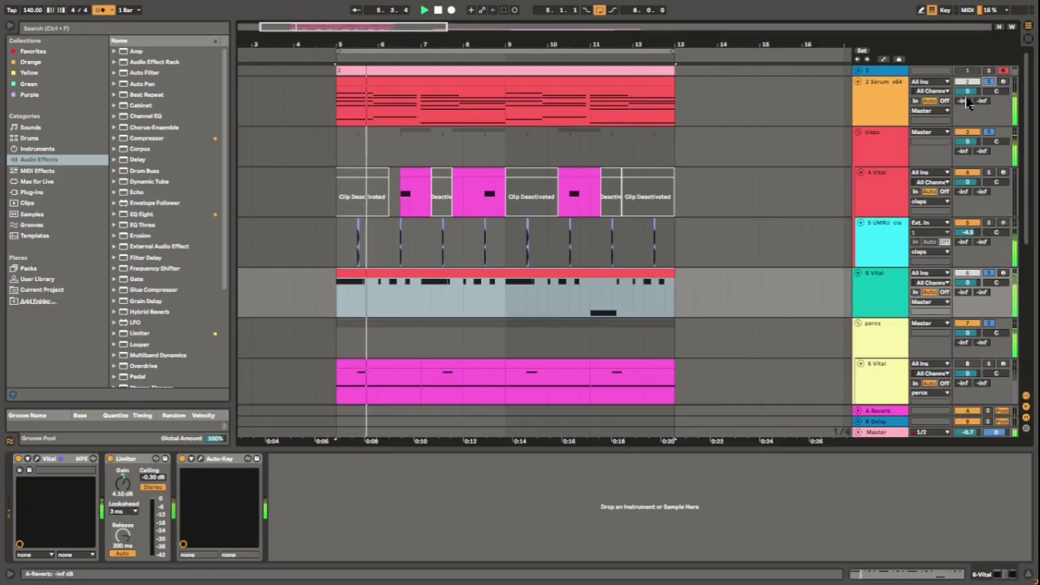
pyautogui.moveTo(967, 92)
pyautogui.mouseDown()
pyautogui.moveTo(967, 108)
pyautogui.moveTo(968, 98)
pyautogui.mouseUp()
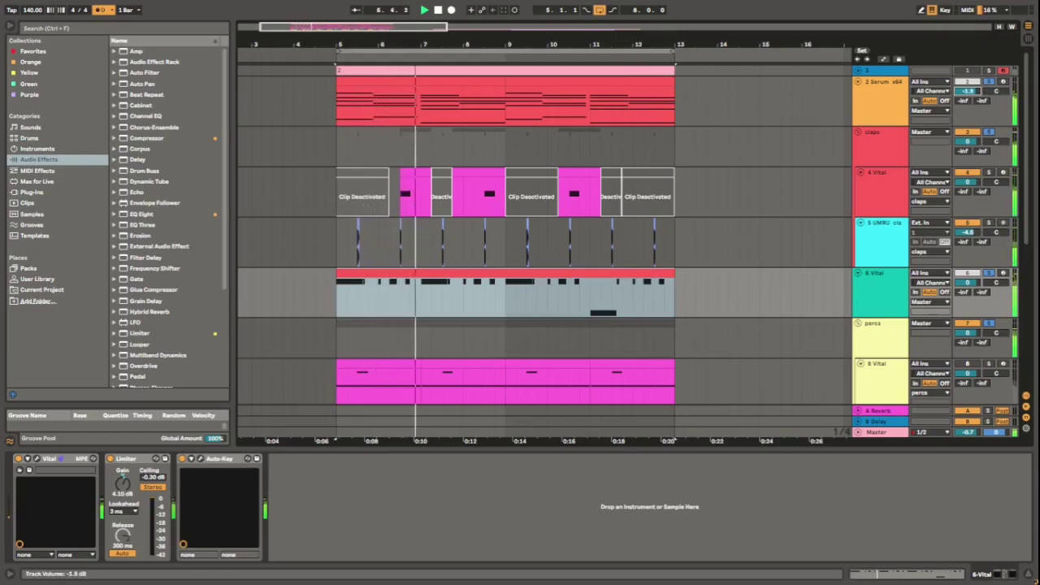